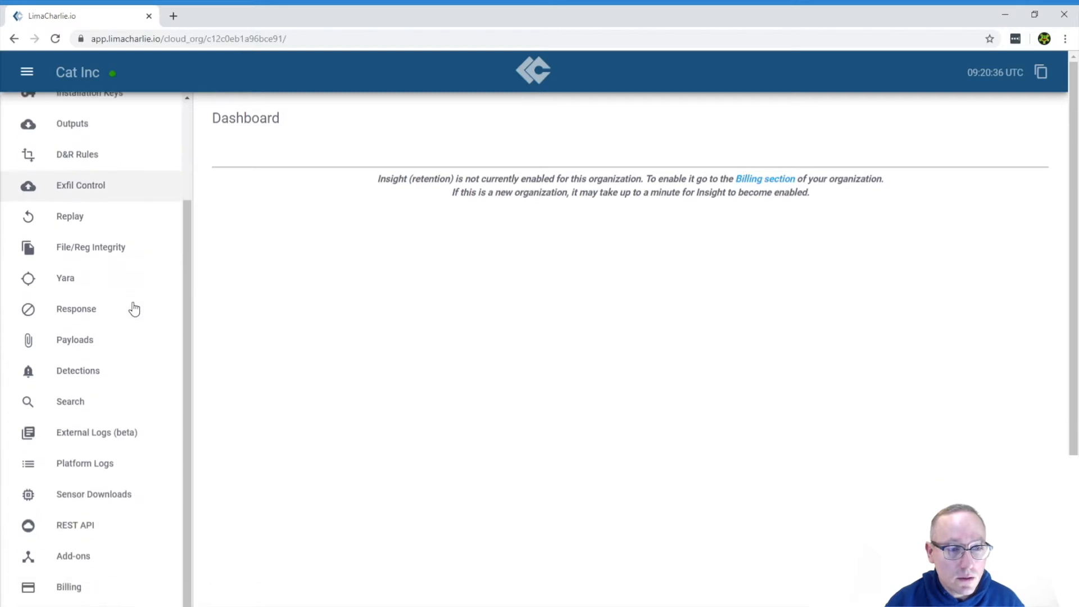
Step: Download the Windows 64-bit sensor installer from the sensor downloads page
{"action": "left_click", "coordinate": [92, 496]}
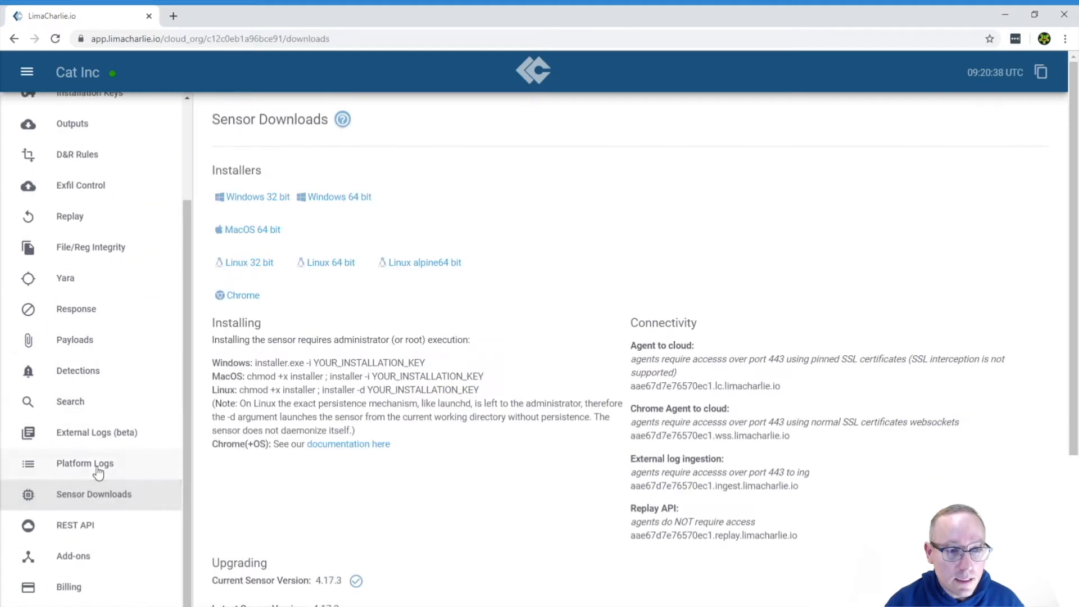
{"action": "left_click", "coordinate": [354, 198]}
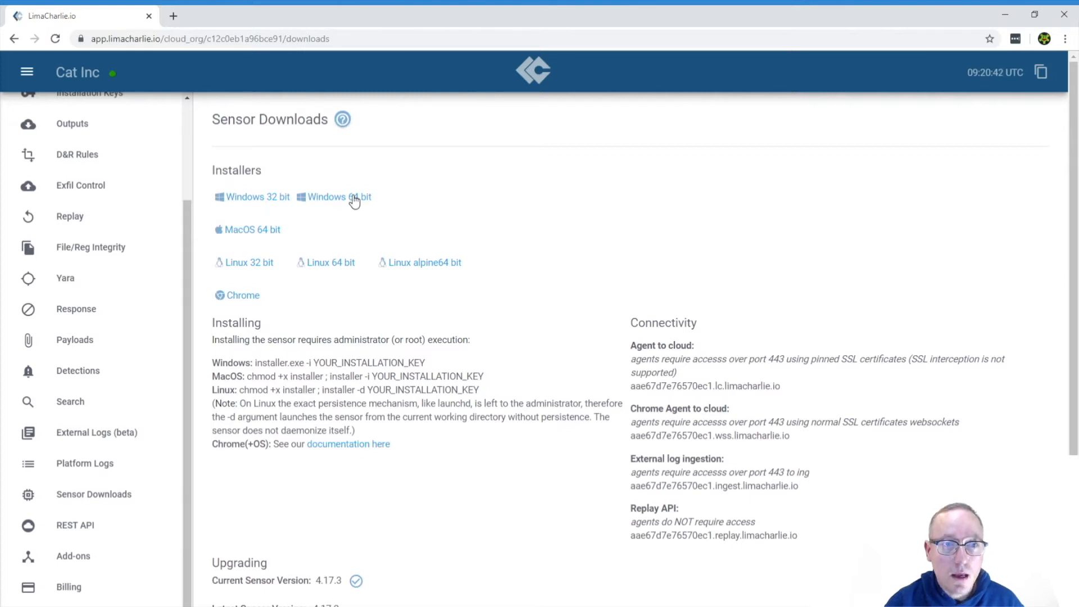
Step: Create an installation key with the description "Cat 1" and the tag "workstation"
{"action": "scroll", "coordinate": [90, 292], "scroll_direction": "up", "scroll_amount": 3}
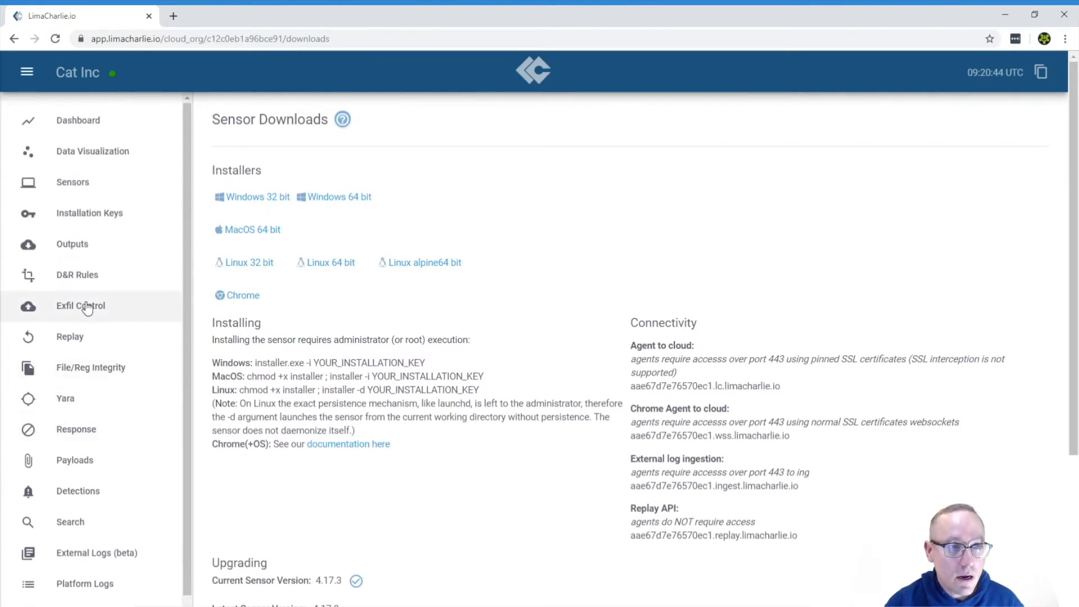
{"action": "left_click", "coordinate": [96, 219]}
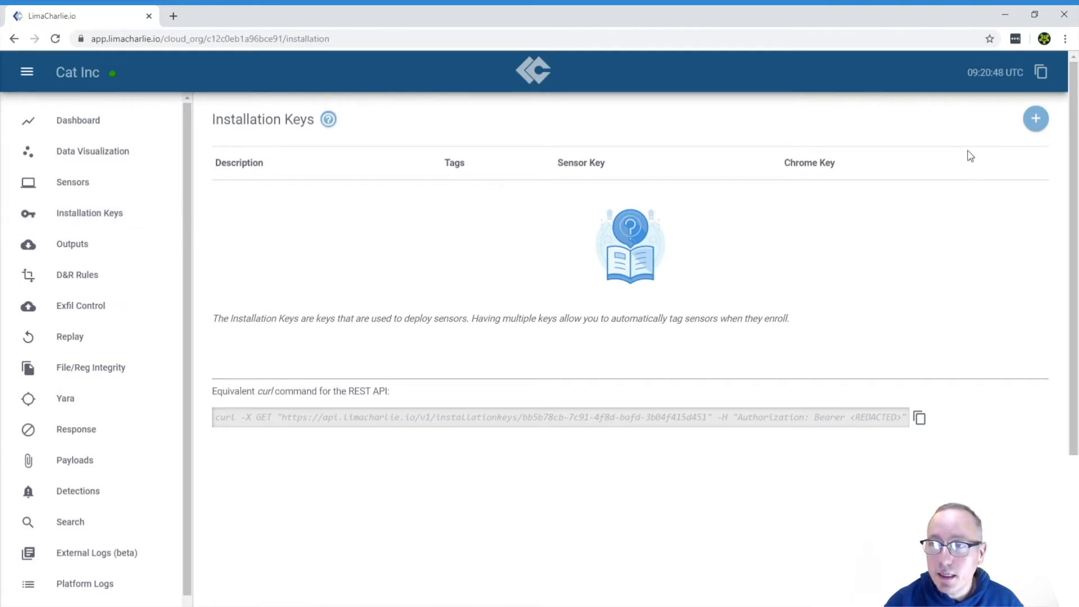
{"action": "left_click", "coordinate": [1037, 120]}
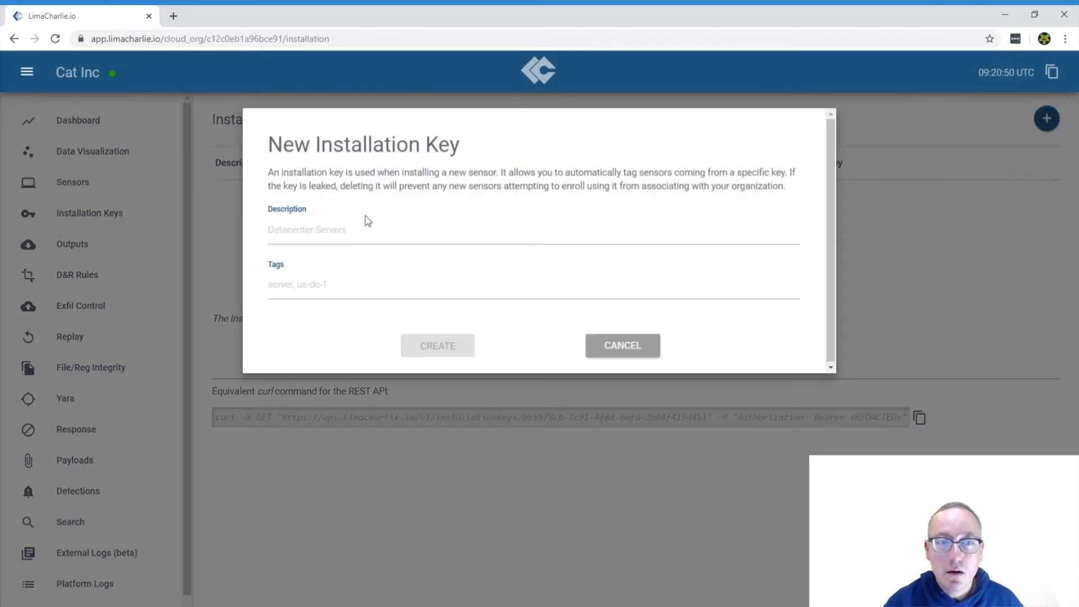
{"action": "left_click", "coordinate": [328, 238]}
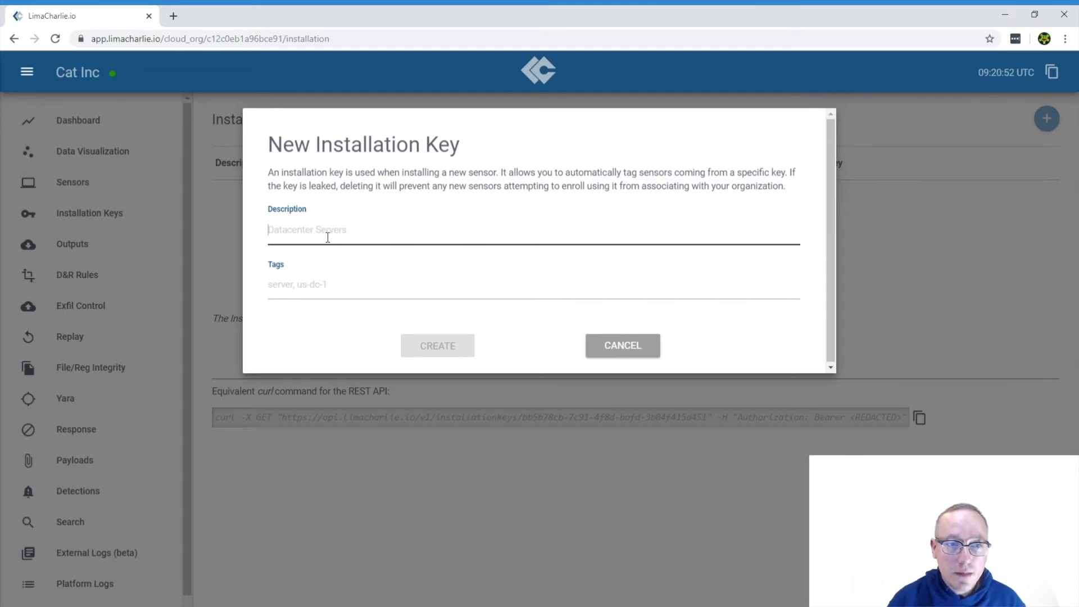
{"action": "type", "text": "Cat 1"}
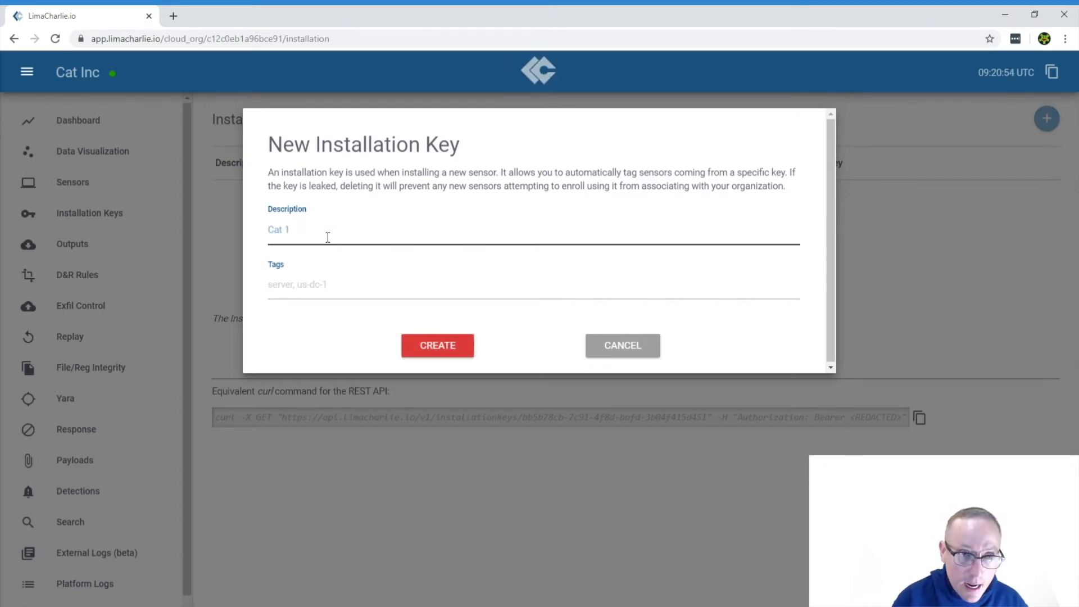
{"action": "left_click", "coordinate": [319, 293]}
{"action": "type", "text": "w"}
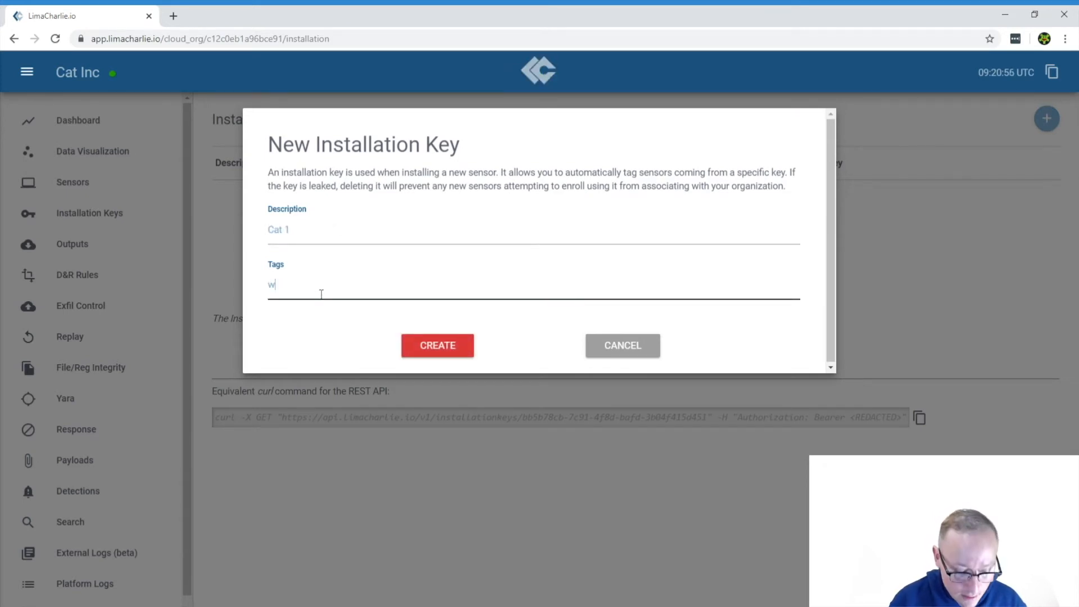
{"action": "type", "text": "orkstation"}
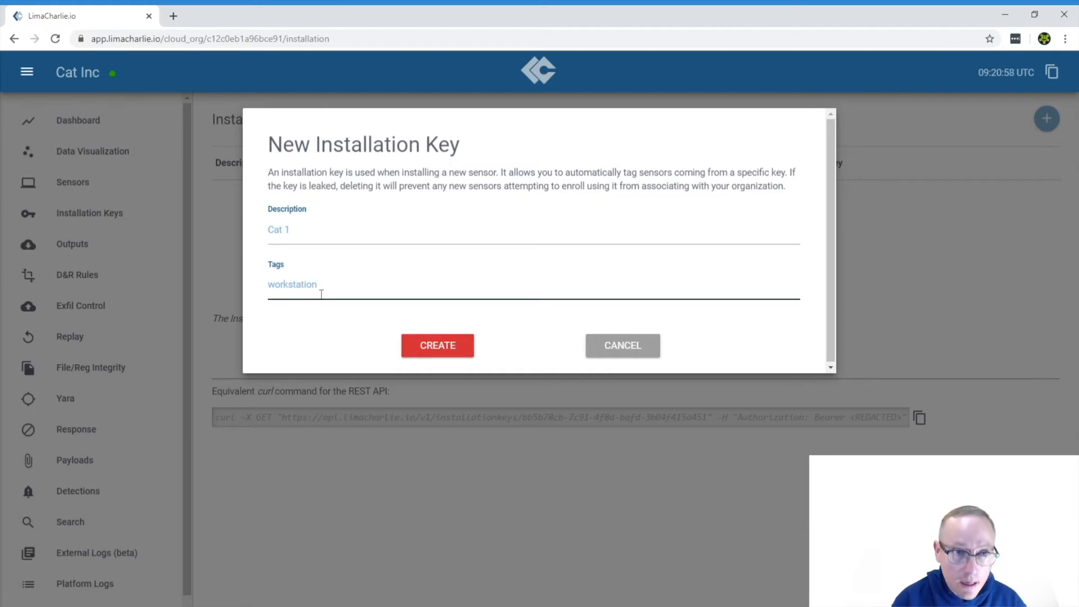
{"action": "left_click", "coordinate": [465, 344]}
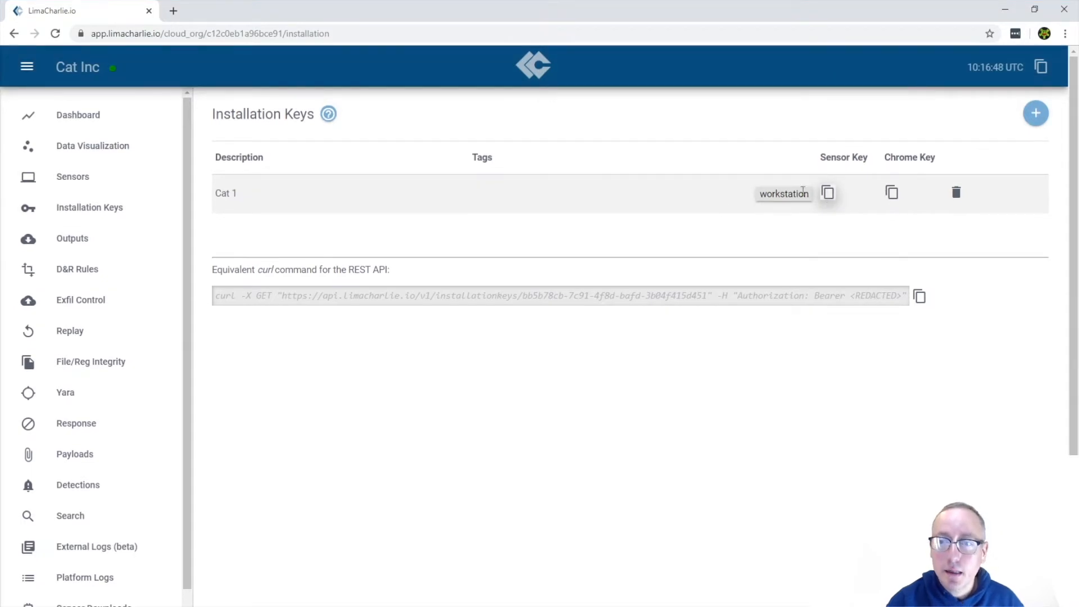
Step: Switch to a Command Prompt running as administrator
{"action": "key", "text": "super"}
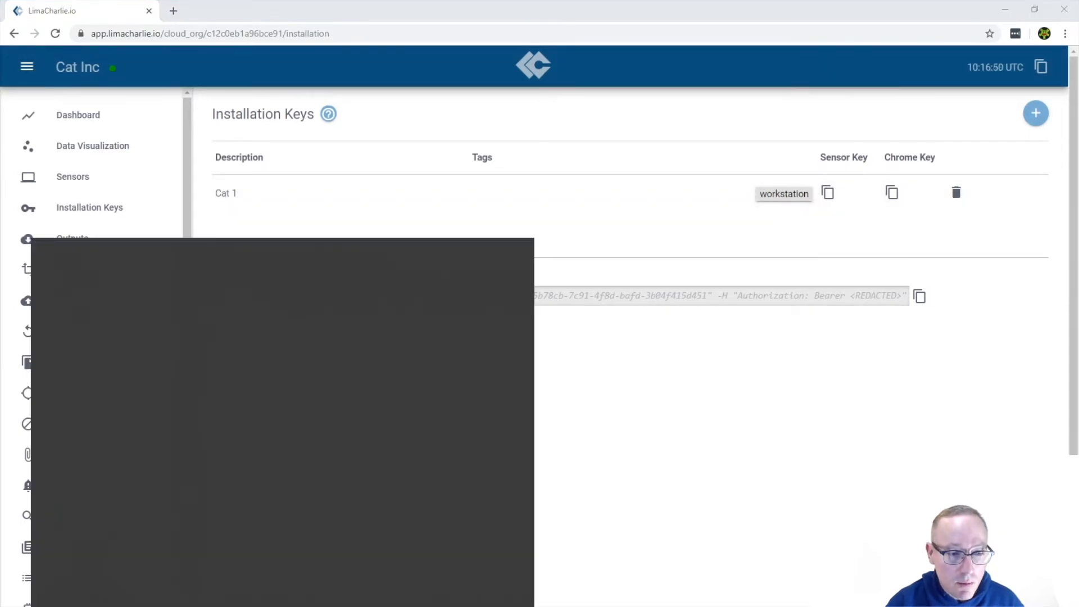
{"action": "right_click", "coordinate": [283, 330]}
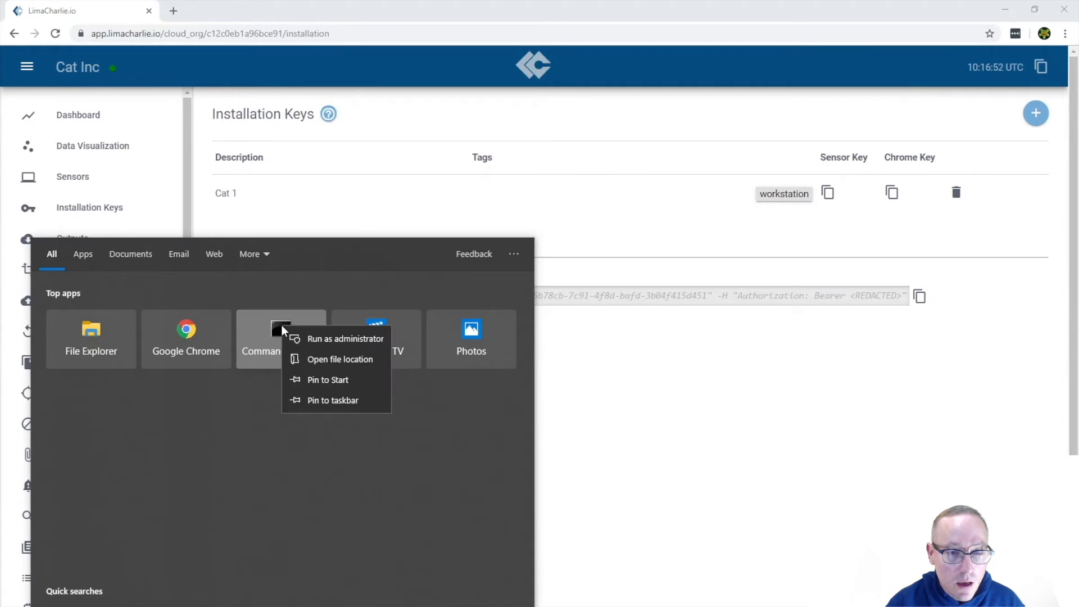
{"action": "left_click", "coordinate": [329, 340]}
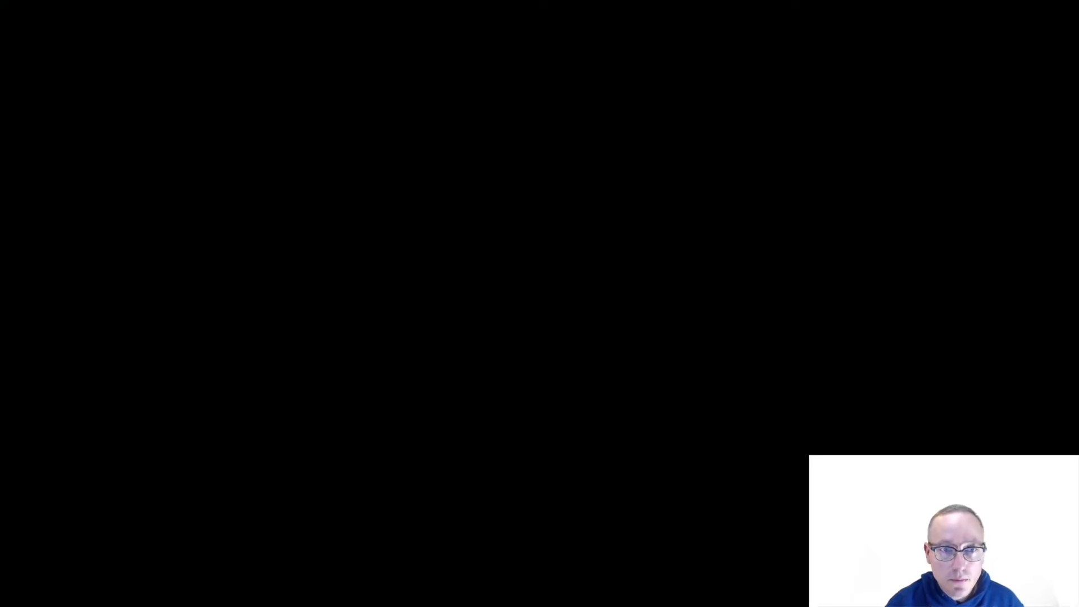
Step: Change the Command Prompt's working directory to the current account's Downloads folder under C:\Users
{"action": "type", "text": "cd"}
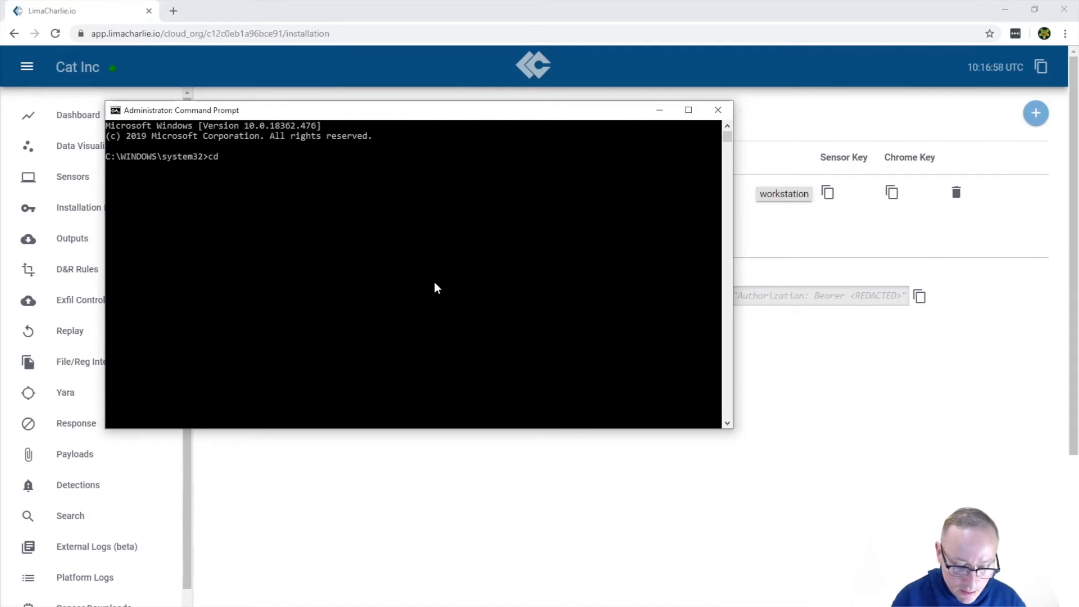
{"action": "type", "text": " C:\\U"}
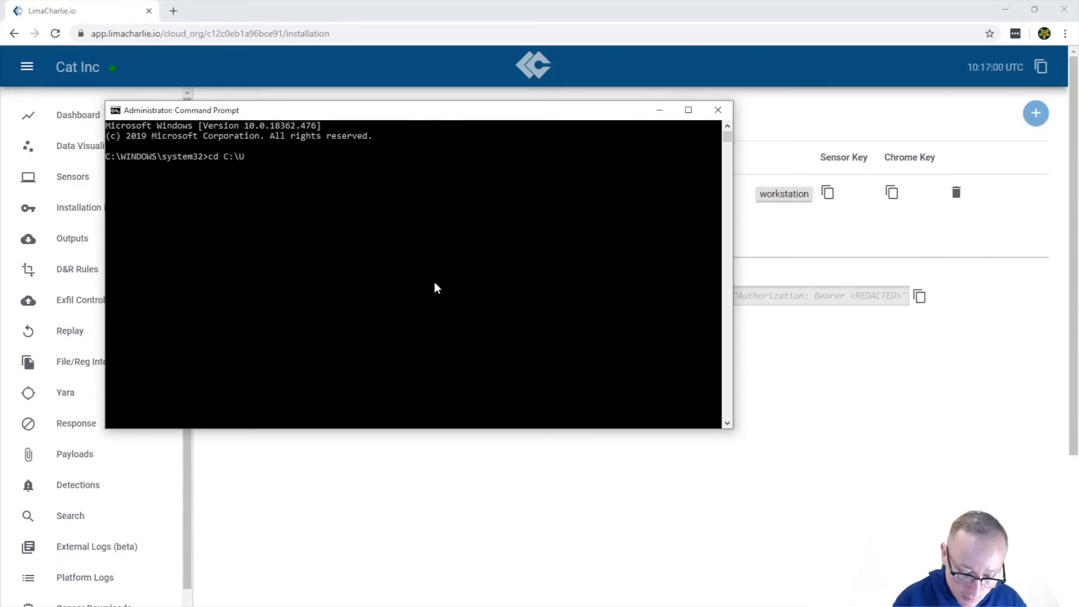
{"action": "type", "text": "sers\\ch"}
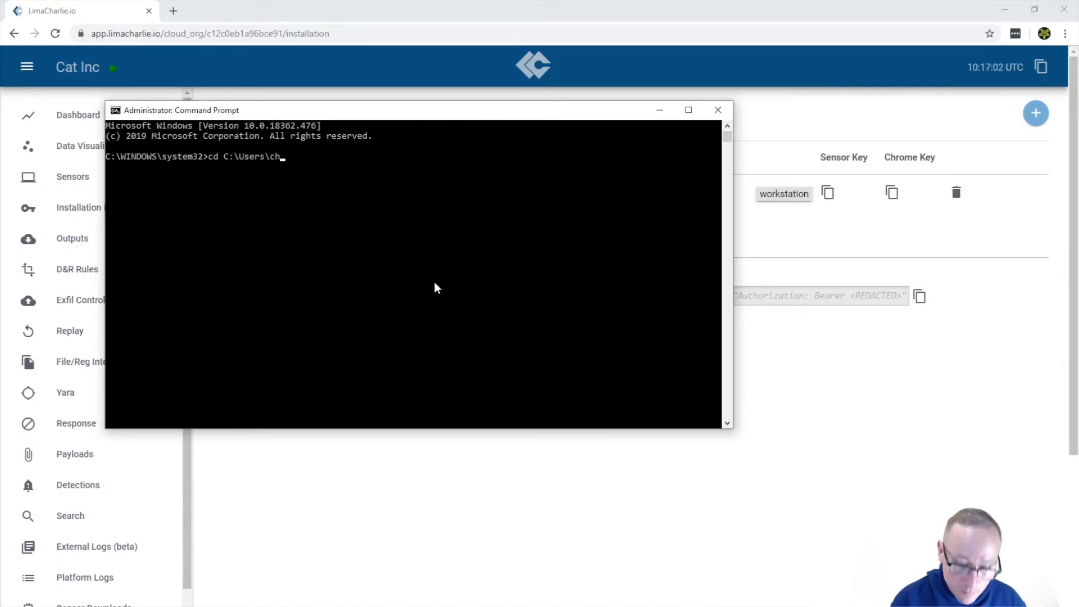
{"action": "type", "text": "ris\\Deskt"}
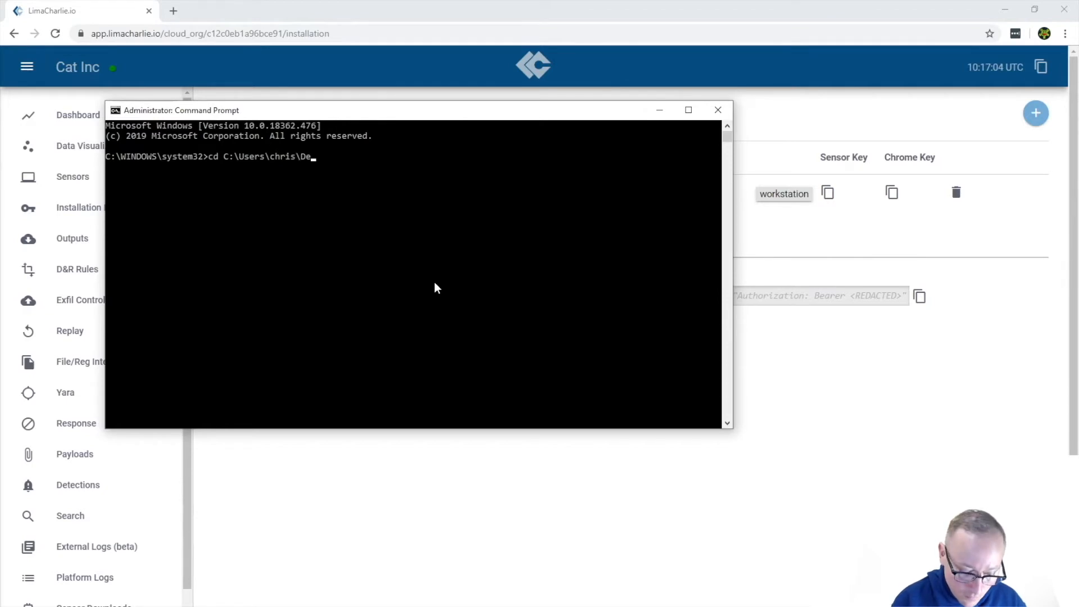
{"action": "key", "text": "BackSpace"}
{"action": "key", "text": "BackSpace"}
{"action": "key", "text": "BackSpace"}
{"action": "key", "text": "BackSpace"}
{"action": "type", "text": "ow"}
{"action": "key", "text": "Tab"}
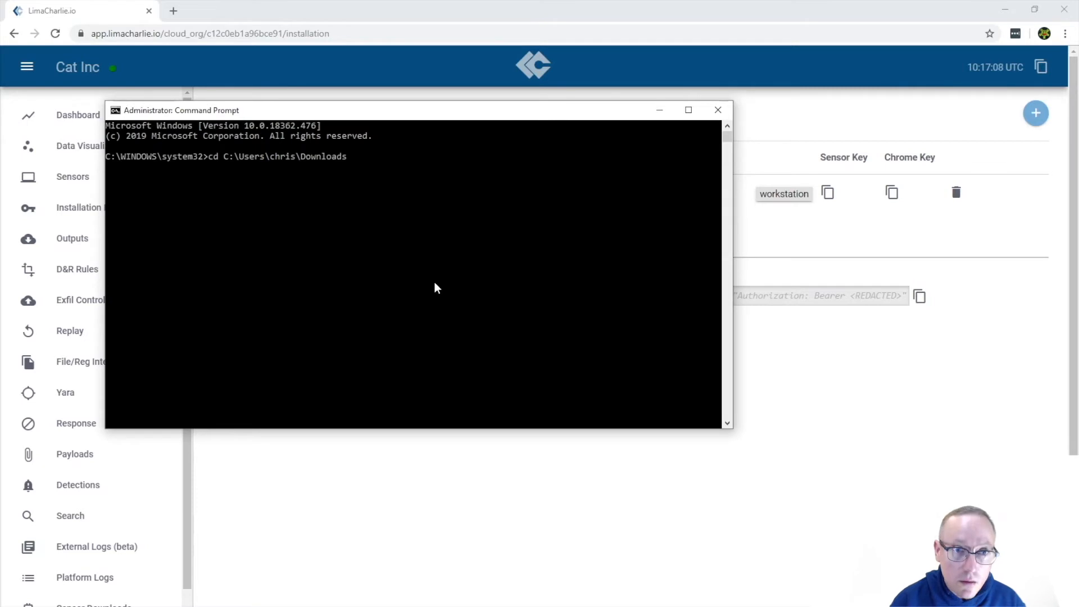
{"action": "key", "text": "Return"}
Step: Run lc_win_64.exe with the -i option and the pasted installation key, and refresh the sensor list in the LimaCharlie console
{"action": "type", "text": "lc"}
{"action": "key", "text": "Tab"}
{"action": "type", "text": "-i"}
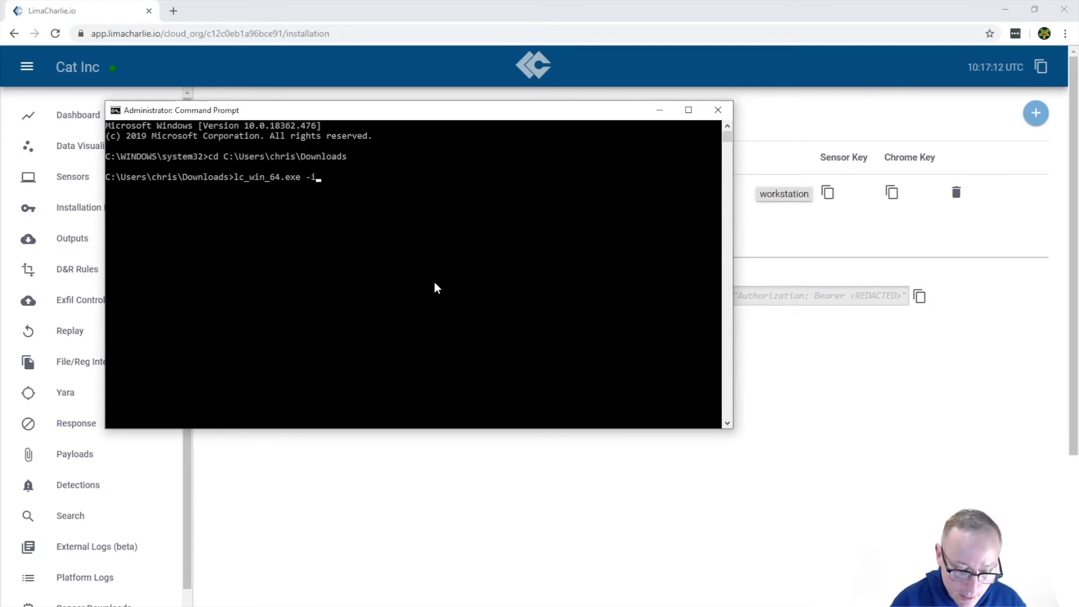
{"action": "key", "text": "ctrl+v"}
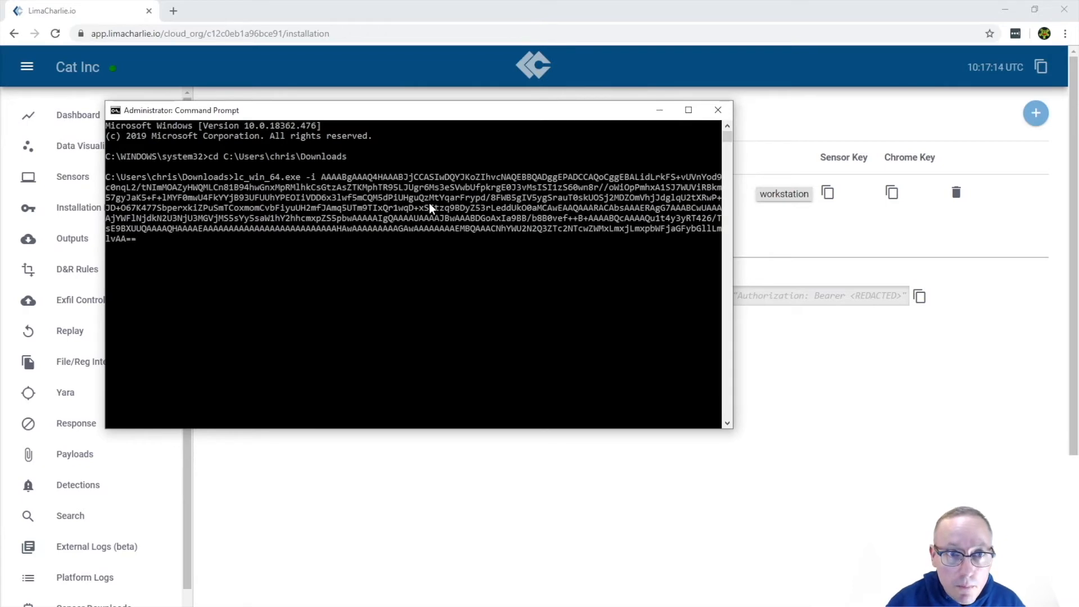
{"action": "key", "text": "Return"}
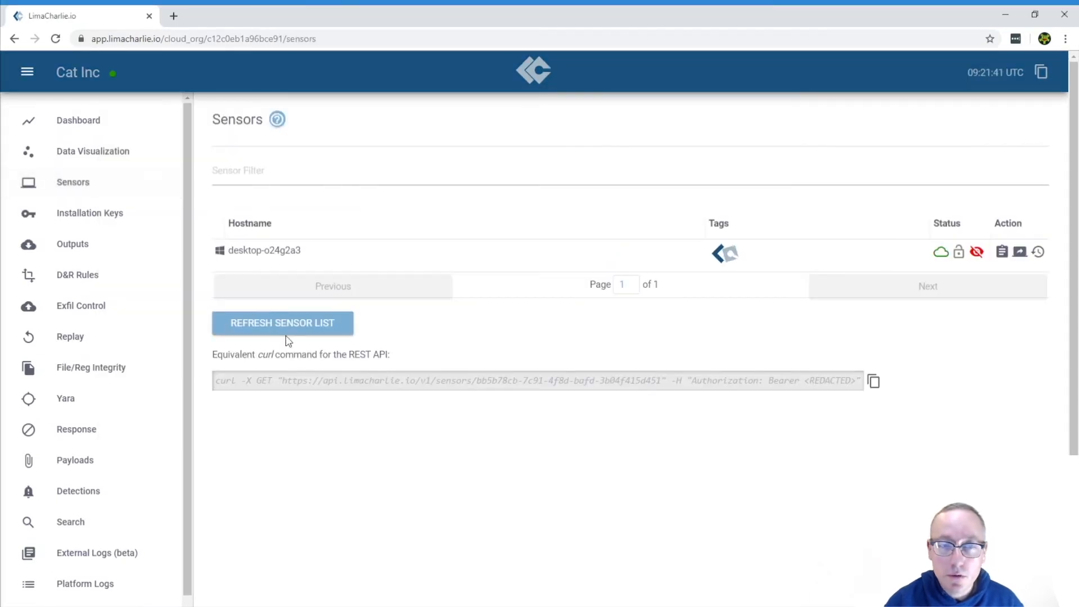
{"action": "left_click", "coordinate": [283, 326]}
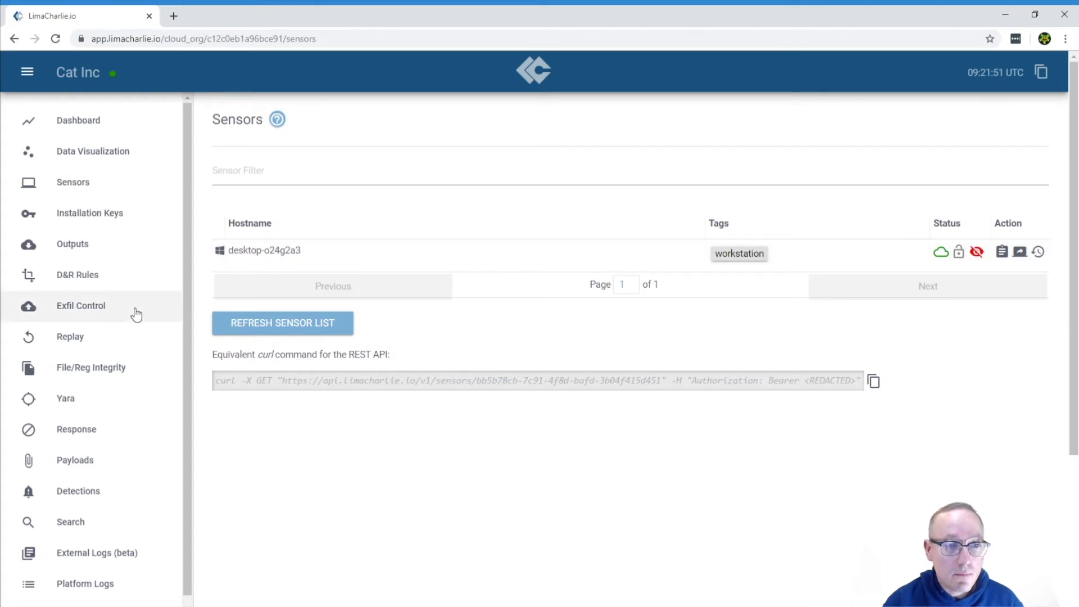
Step: Subscribe the organization to the free sigma add-on and confirm the subscription
{"action": "scroll", "coordinate": [136, 314], "scroll_direction": "down", "scroll_amount": 2}
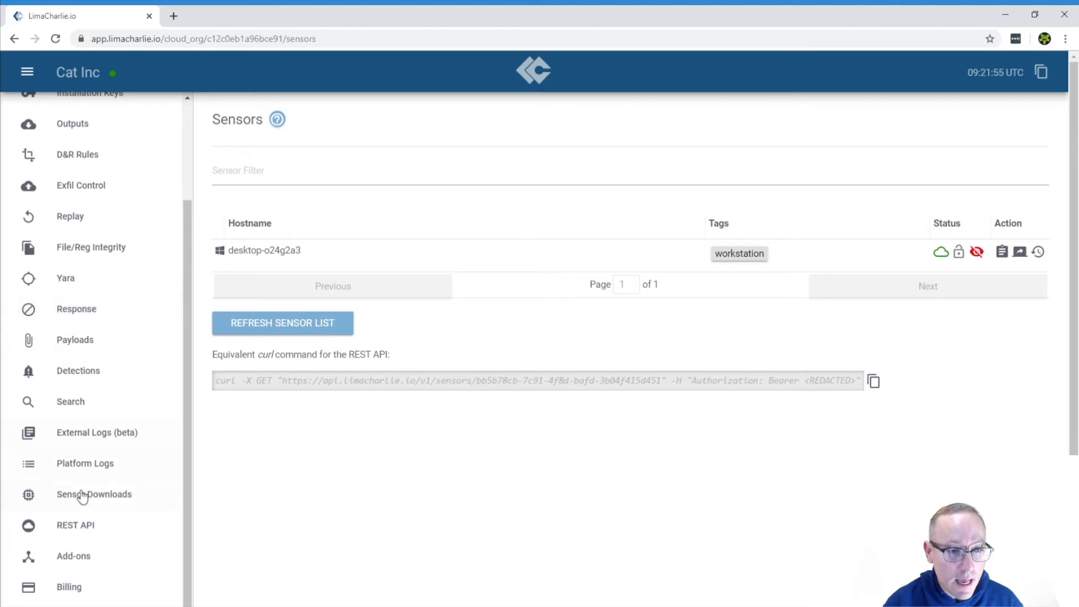
{"action": "left_click", "coordinate": [82, 556]}
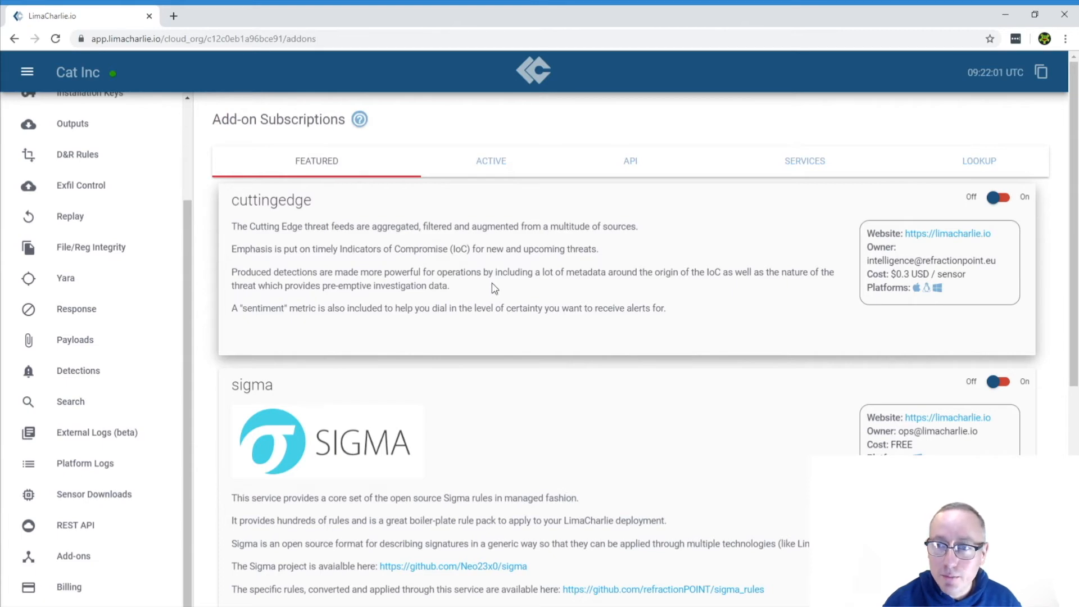
{"action": "scroll", "coordinate": [516, 290], "scroll_direction": "down", "scroll_amount": 4}
{"action": "scroll", "coordinate": [515, 285], "scroll_direction": "up", "scroll_amount": 3}
{"action": "scroll", "coordinate": [514, 285], "scroll_direction": "down", "scroll_amount": 2}
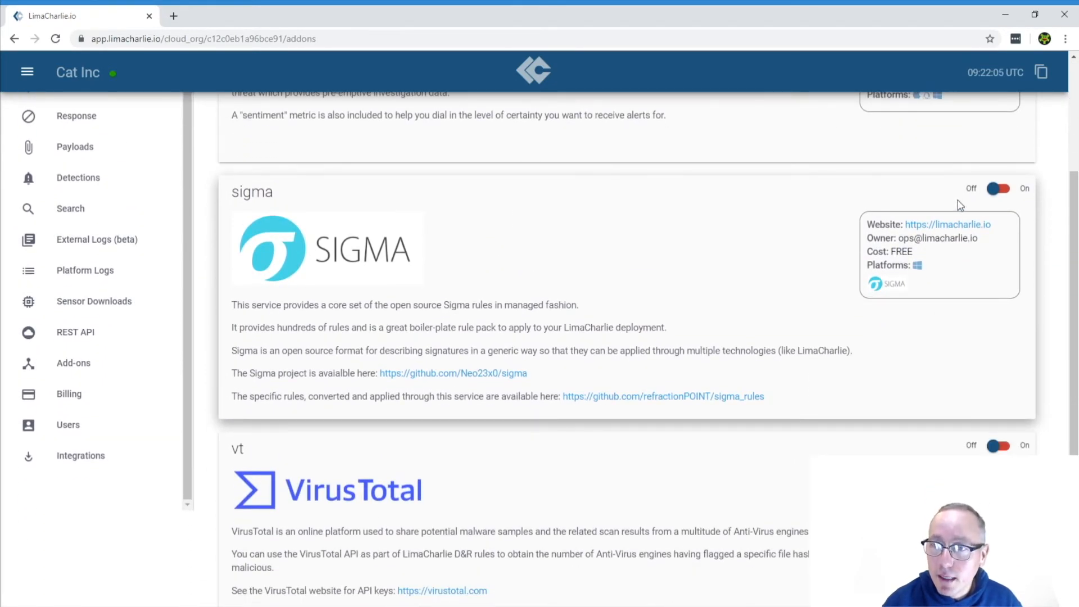
{"action": "left_click", "coordinate": [1000, 189]}
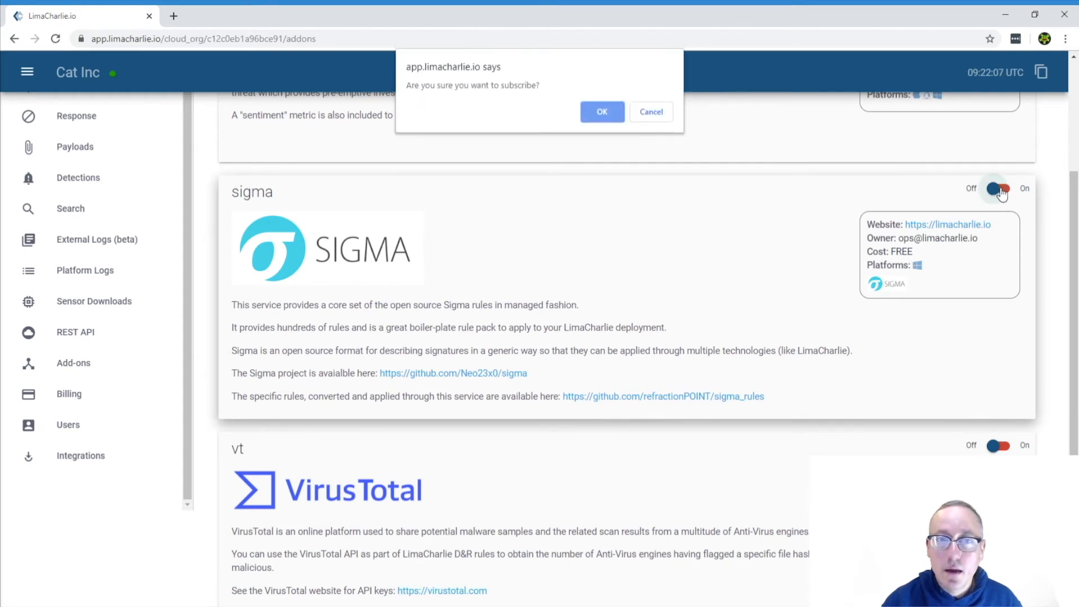
{"action": "left_click", "coordinate": [604, 107]}
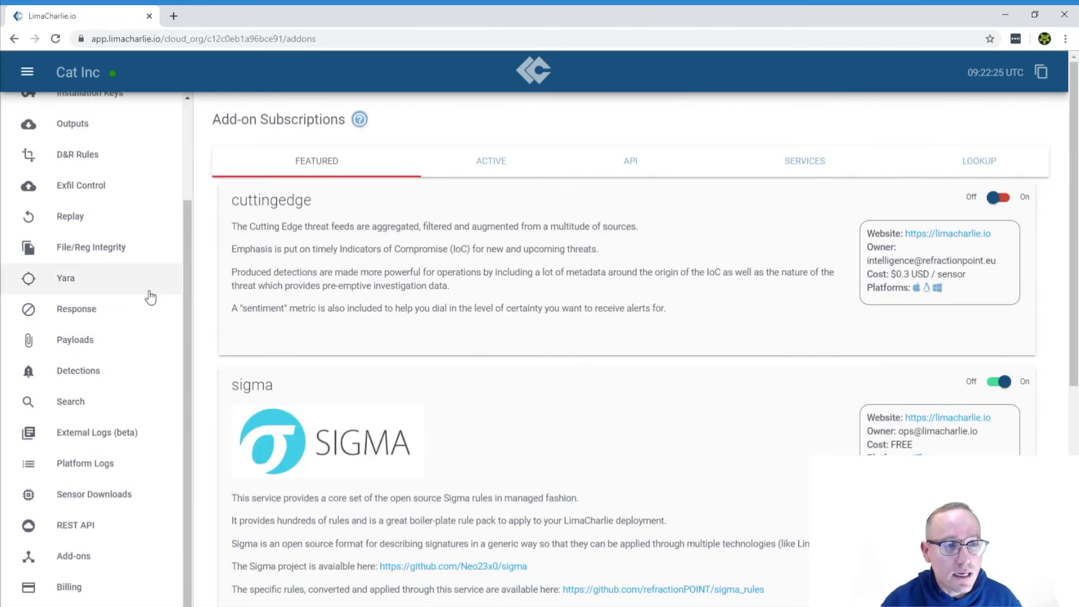
Step: Check the organization's detections and start a new false positive rule named "Not Evil"
{"action": "left_click", "coordinate": [95, 380]}
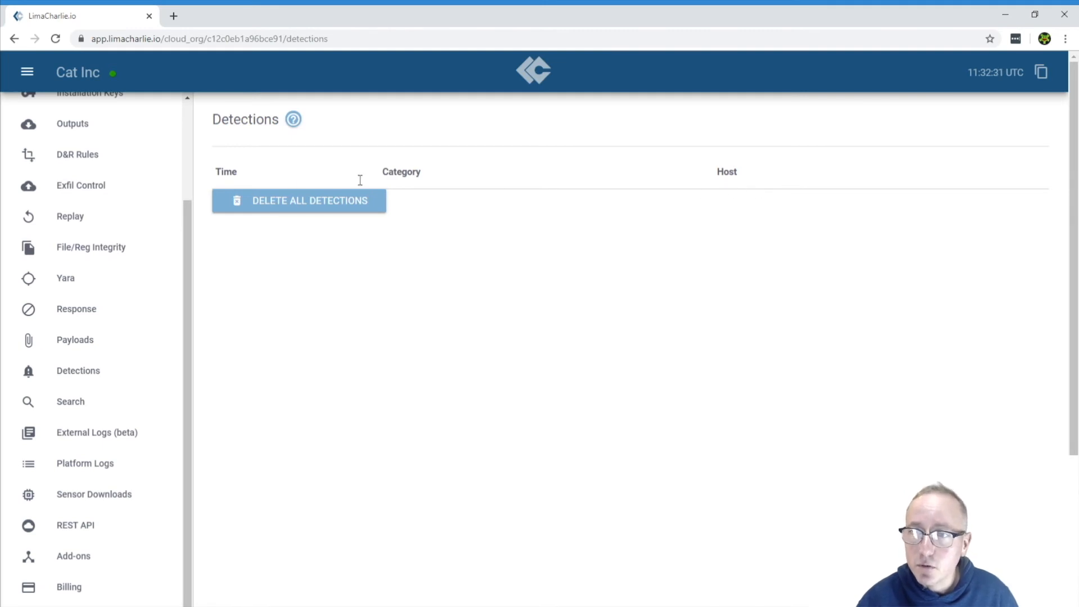
{"action": "left_click", "coordinate": [95, 154]}
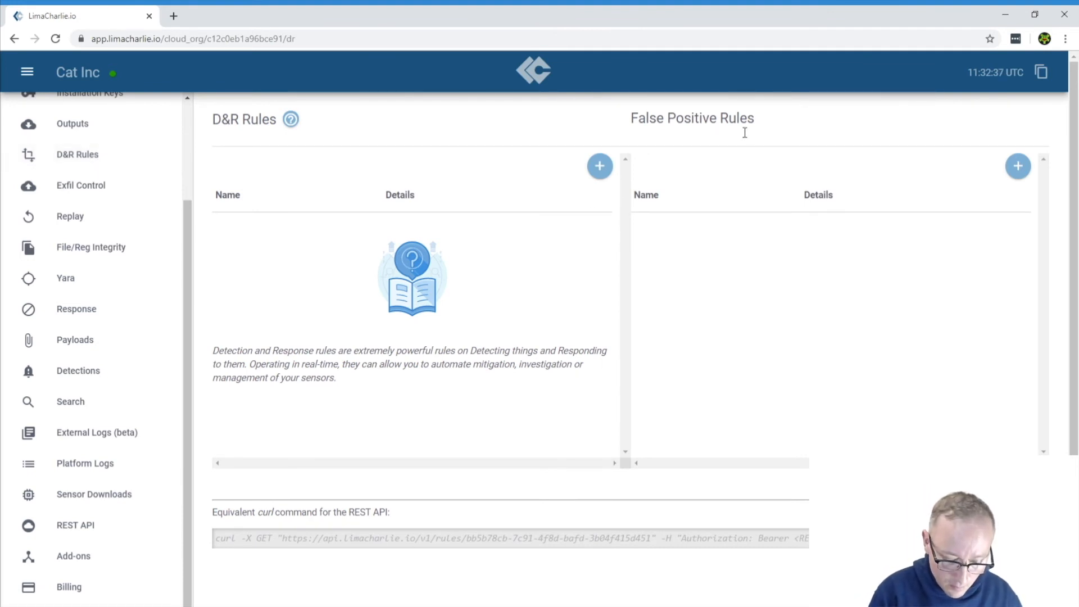
{"action": "left_click", "coordinate": [1018, 165]}
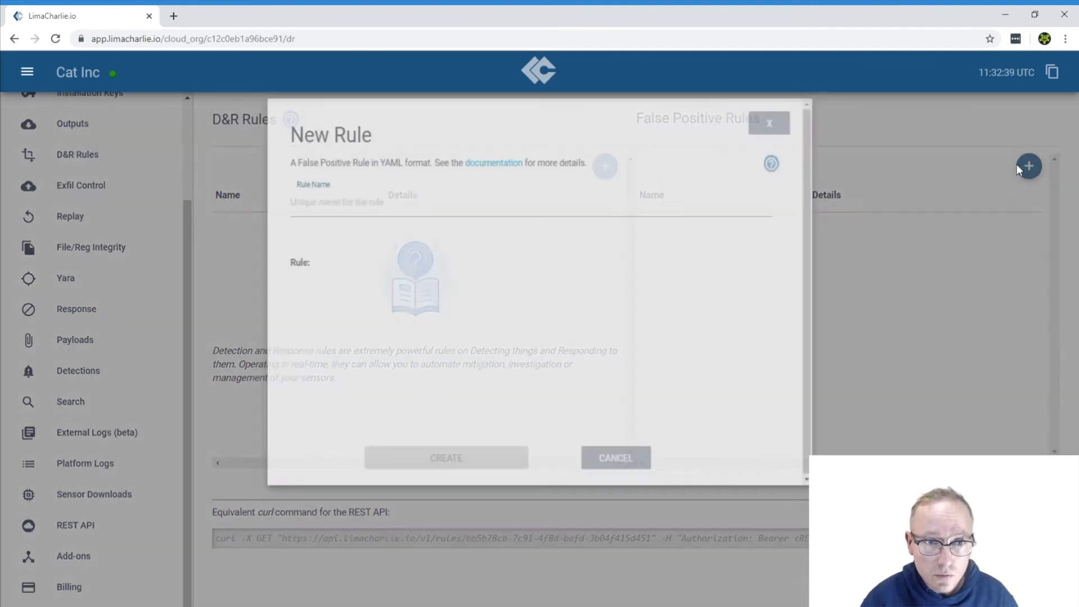
{"action": "left_click", "coordinate": [560, 219]}
{"action": "type", "text": "Not Evil"}
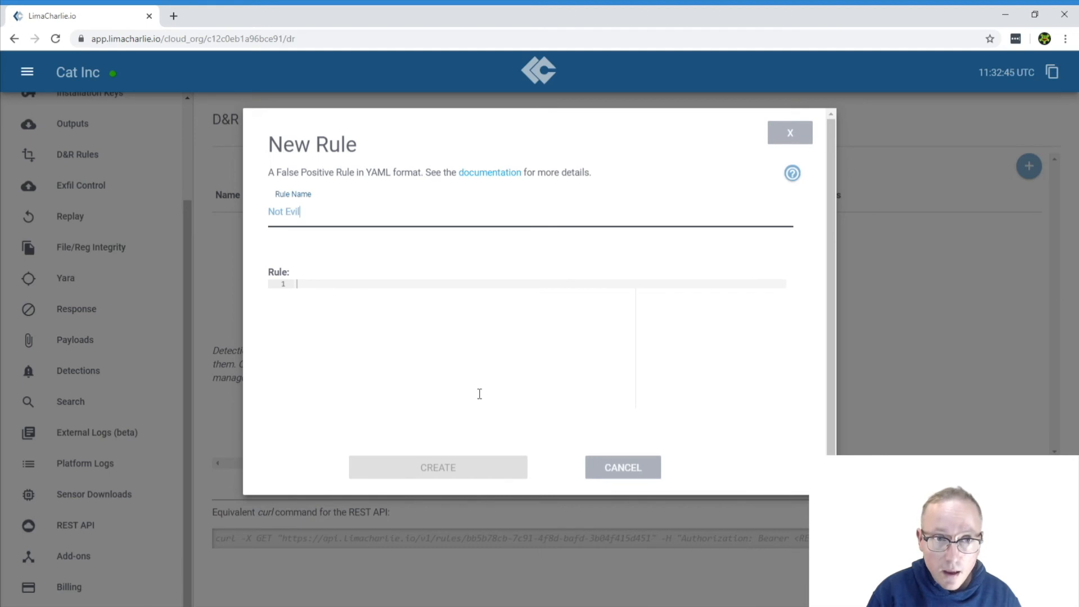
Step: Write the rule body's first two YAML lines as "op: ends with" and "path: detect/event/FILE_PATH"
{"action": "left_click", "coordinate": [480, 295]}
{"action": "type", "text": "op"}
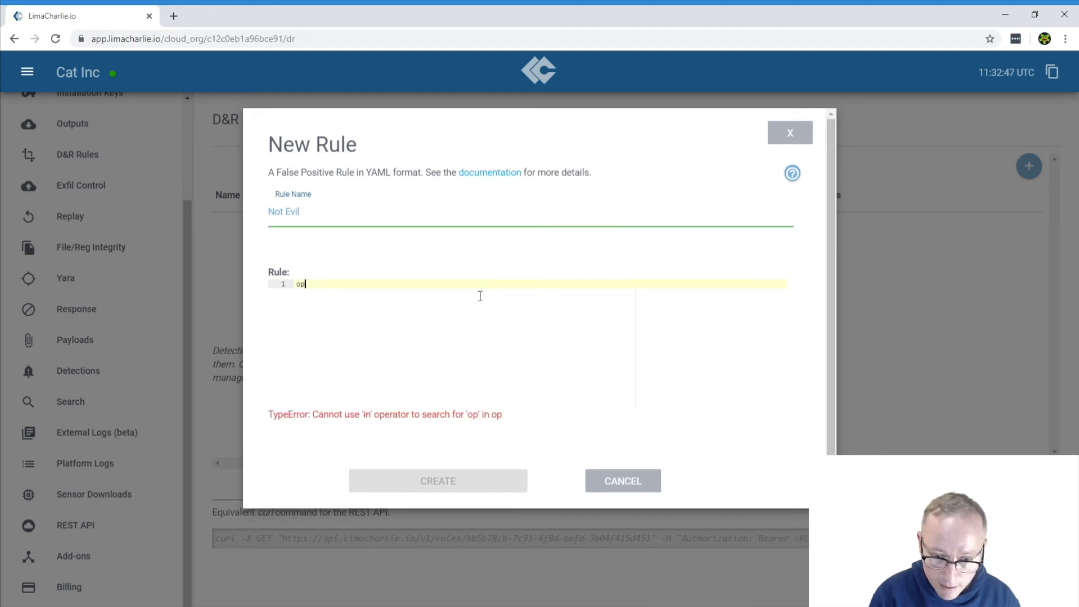
{"action": "type", "text": ": end"}
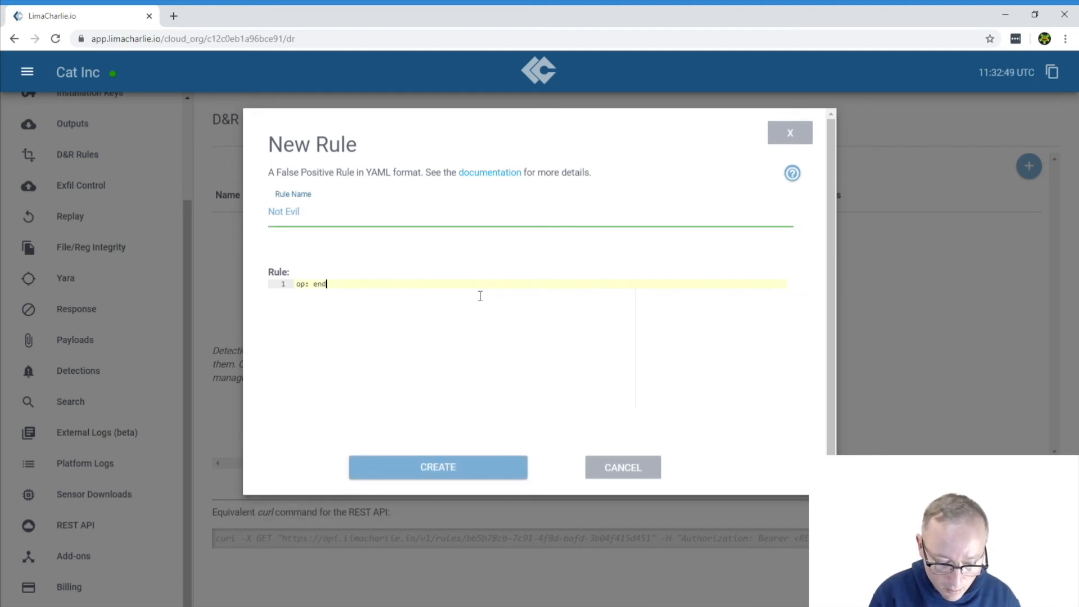
{"action": "type", "text": "s with"}
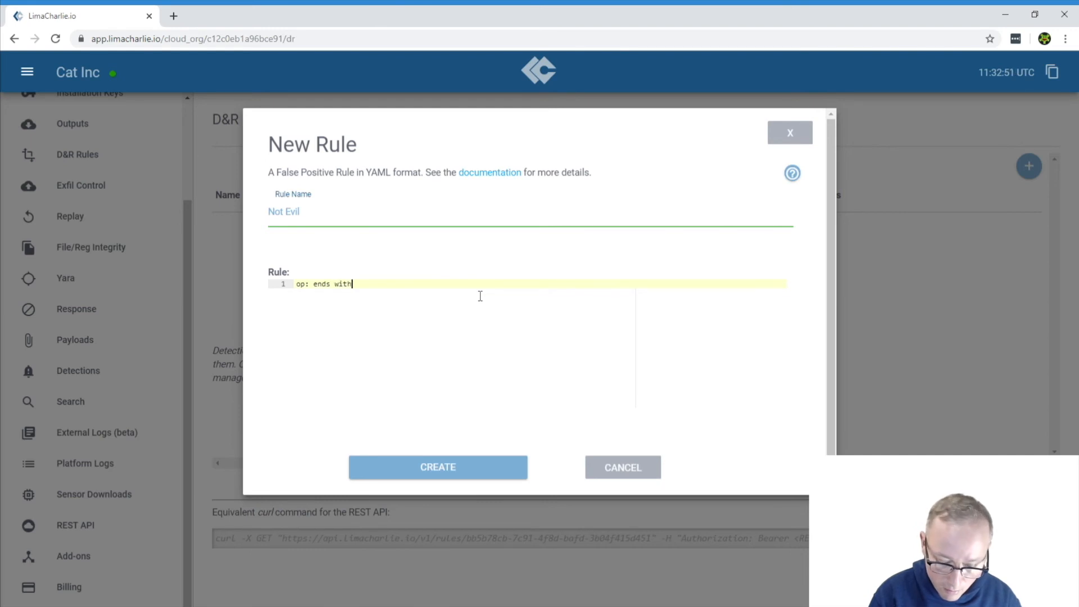
{"action": "key", "text": "Return"}
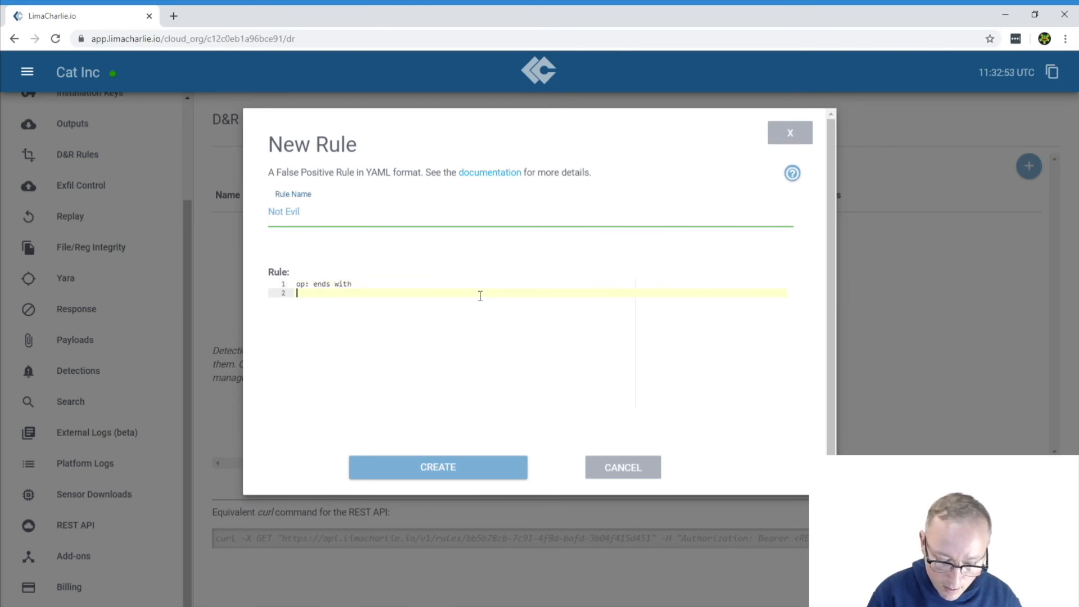
{"action": "type", "text": "path:"}
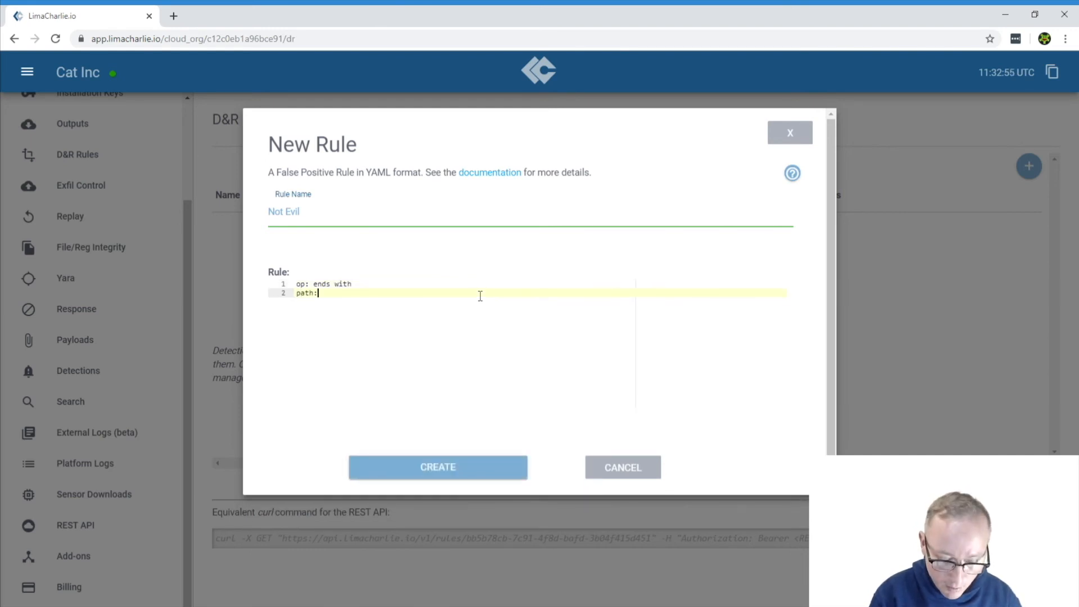
{"action": "type", "text": " detect"}
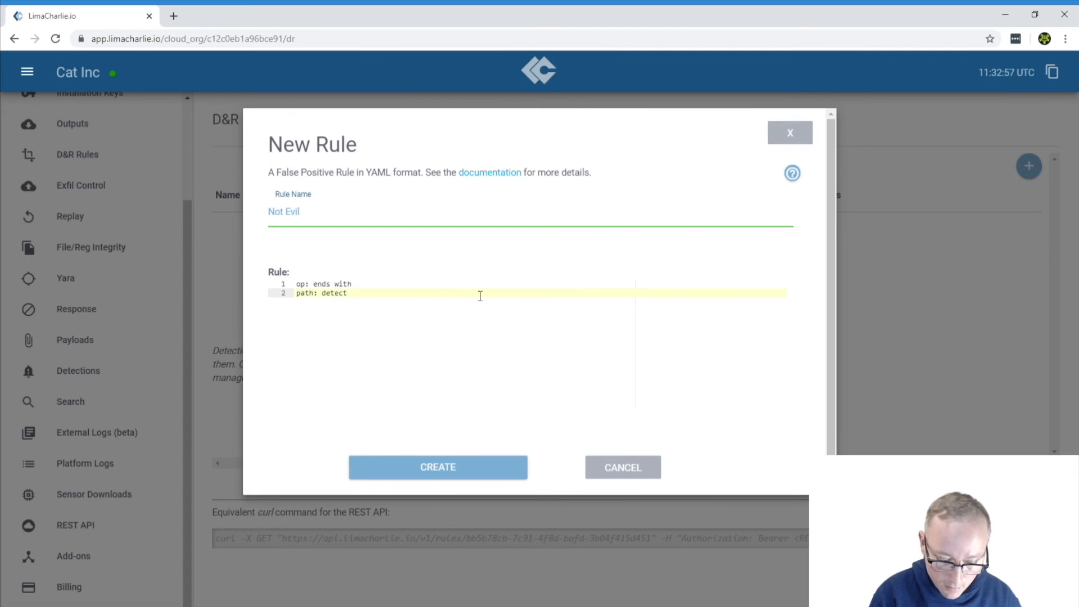
{"action": "type", "text": "/event"}
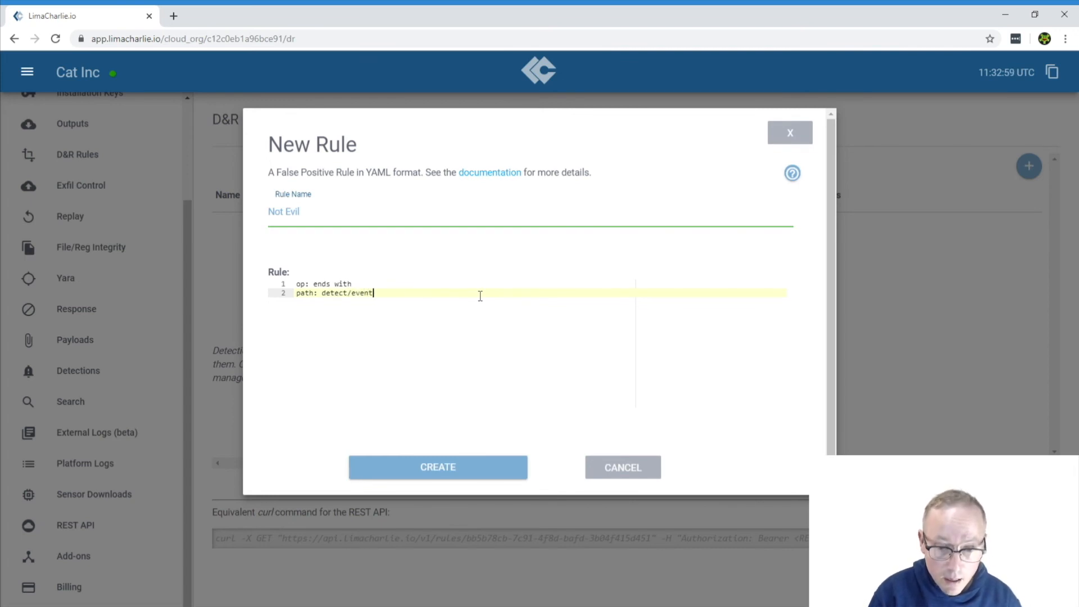
{"action": "type", "text": "/F"}
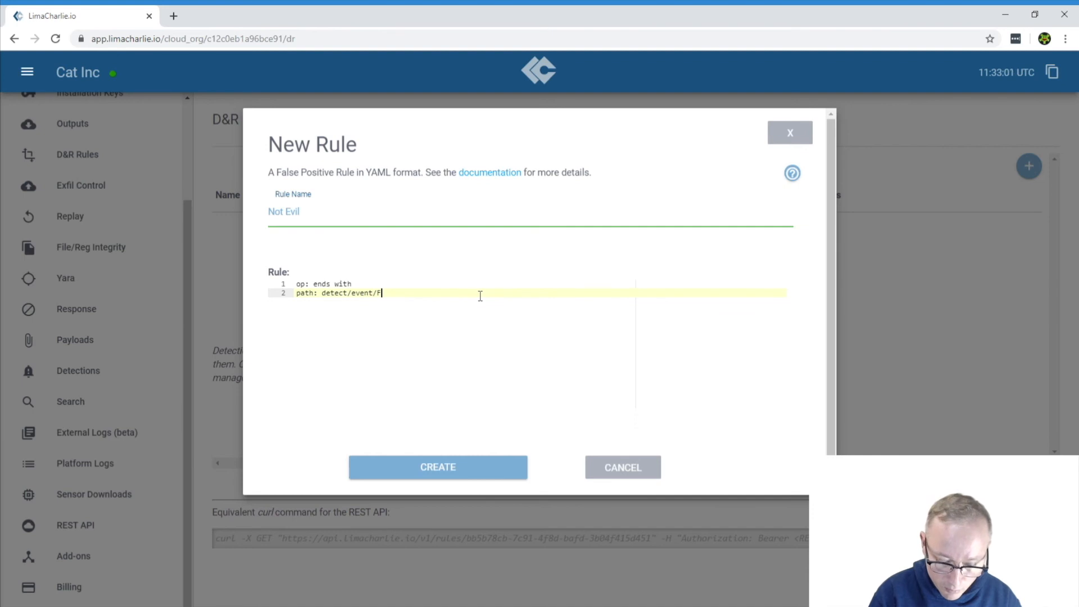
{"action": "type", "text": "ILE_PATH"}
Step: Add "value: not-evil.exe" as the rule's third line and create the false positive rule
{"action": "key", "text": "Return"}
{"action": "type", "text": "valu"}
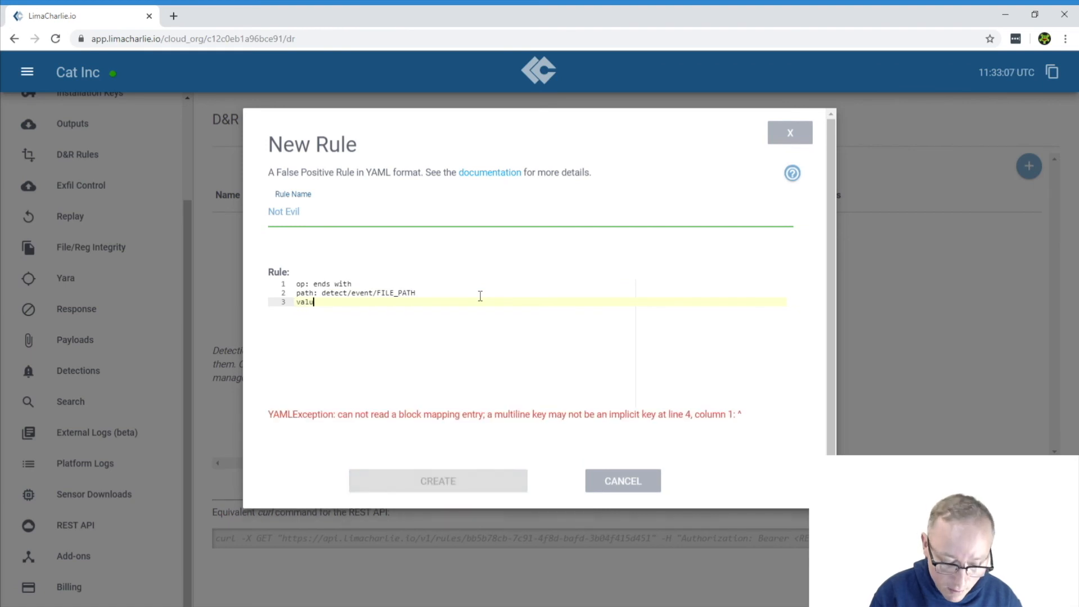
{"action": "type", "text": "e: n"}
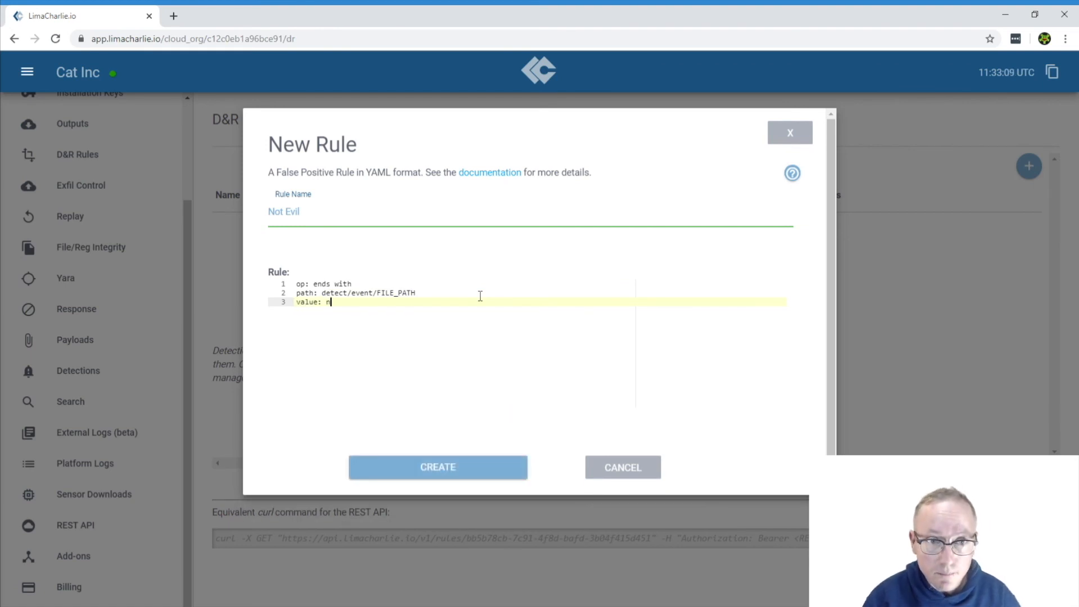
{"action": "type", "text": "ot-eveil"}
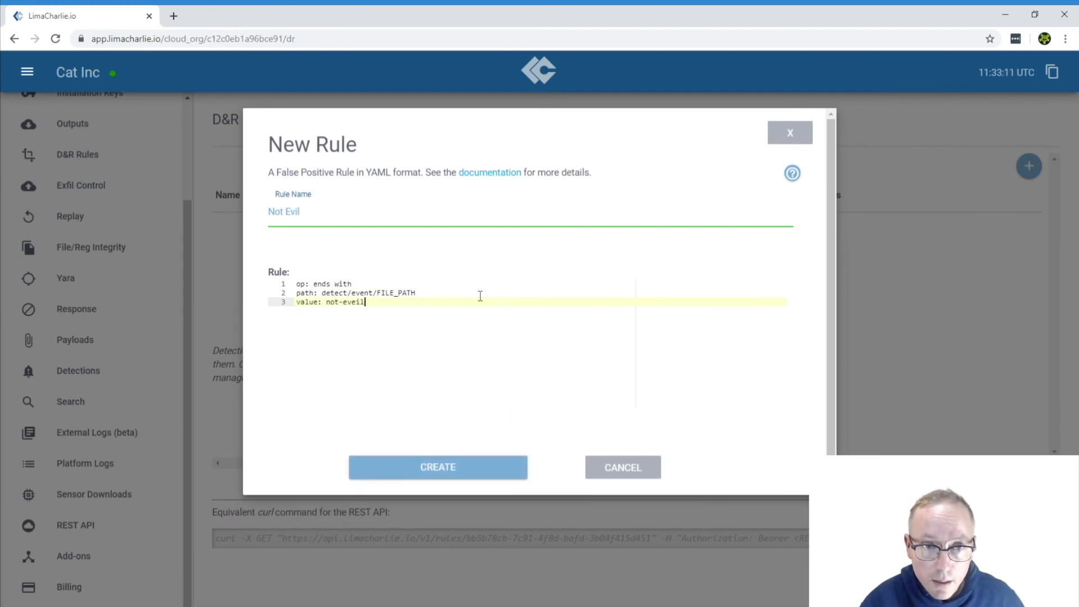
{"action": "key", "text": "BackSpace"}
{"action": "key", "text": "BackSpace"}
{"action": "key", "text": "BackSpace"}
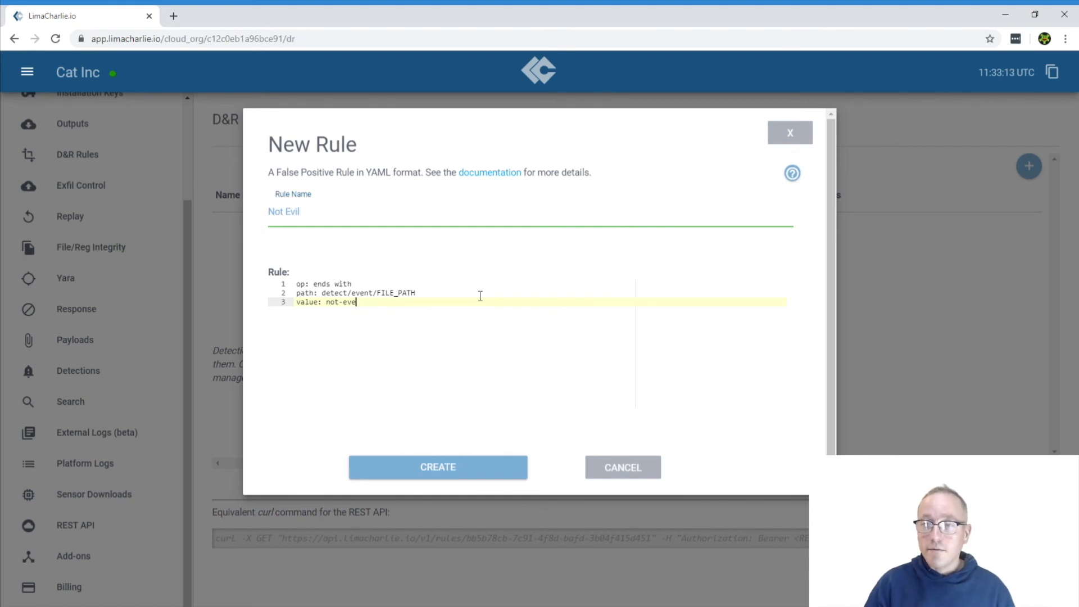
{"action": "type", "text": "il.exe"}
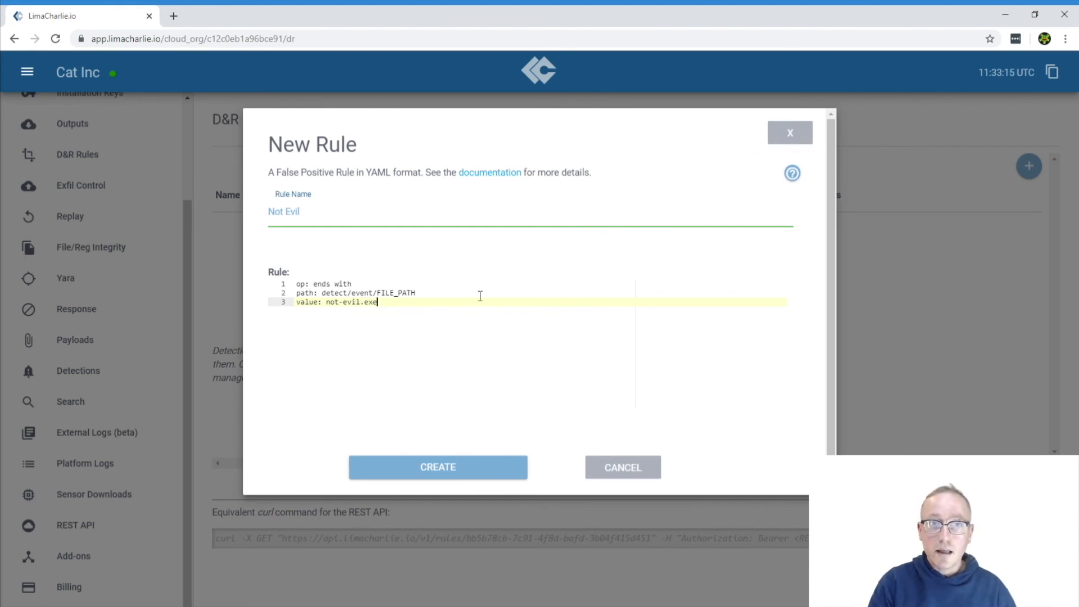
{"action": "left_click", "coordinate": [460, 462]}
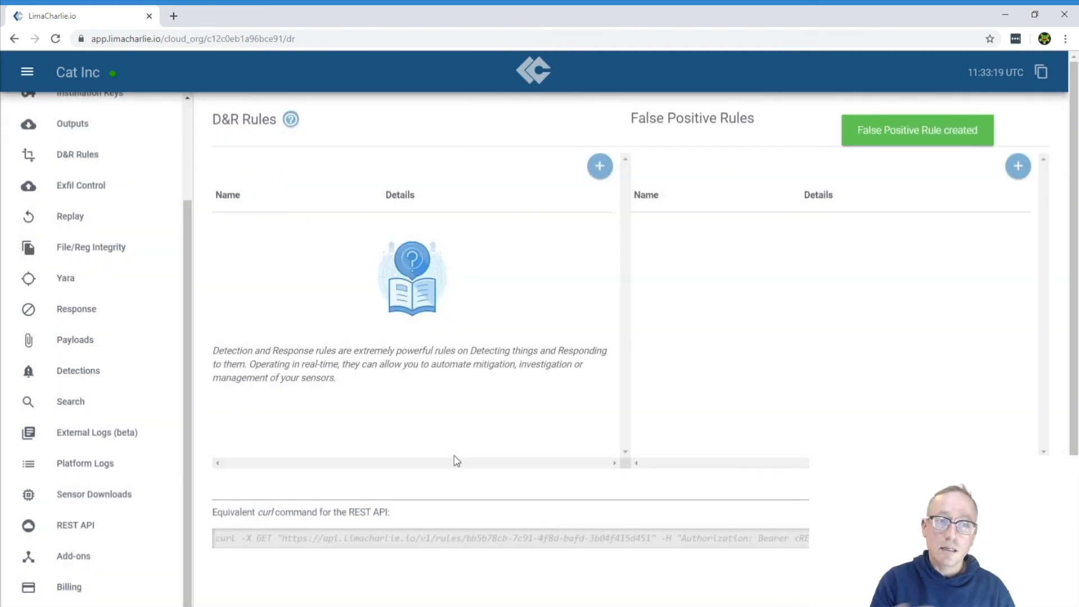